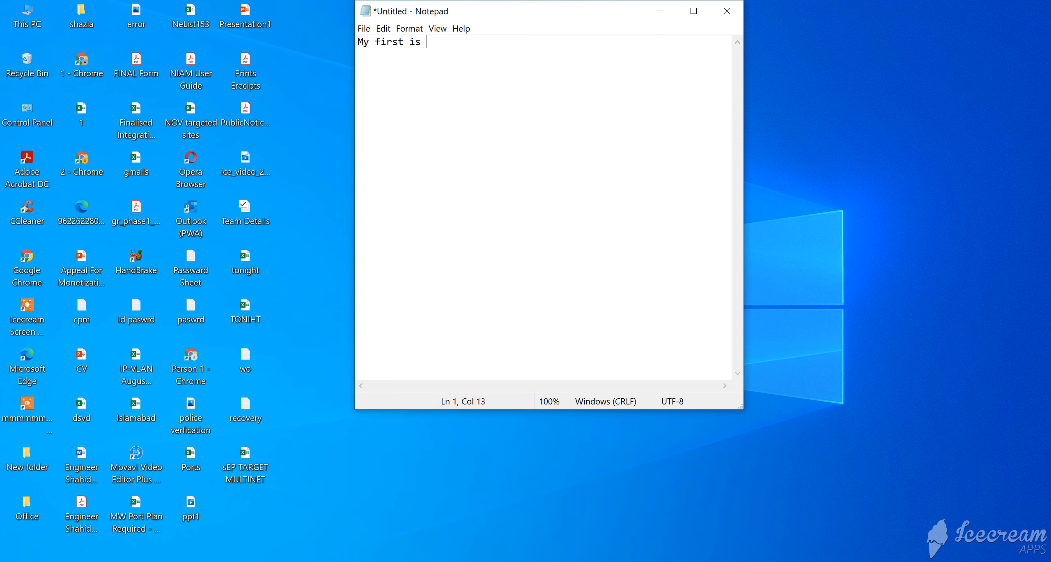
# Complete the first note line so it reads "My first is how start a MS office basic course"
pyautogui.write('how start a MS offic')
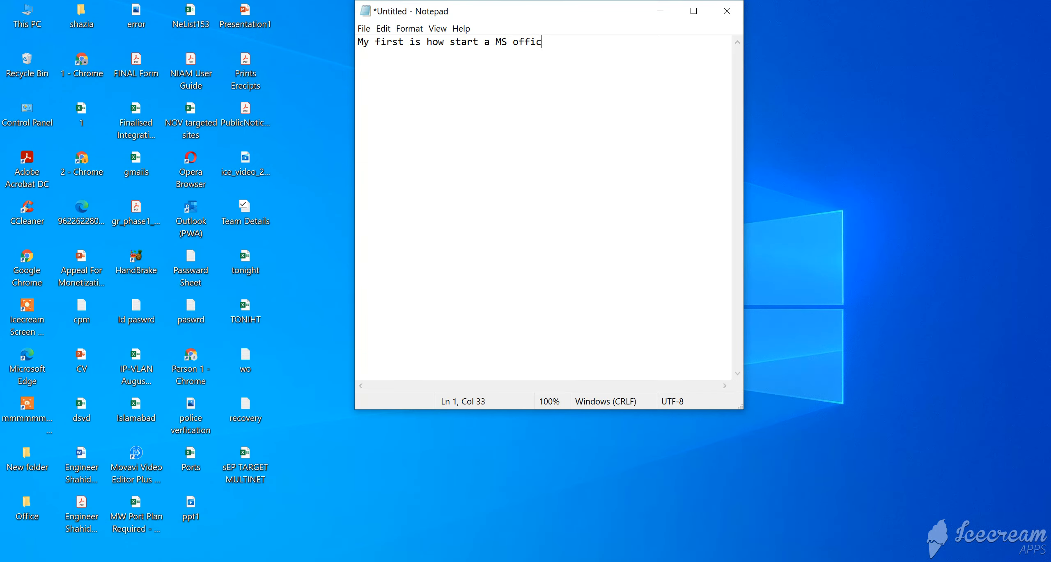
pyautogui.write('e basic cou')
pyautogui.write('sr')
pyautogui.press('BackSpace')
pyautogui.press('BackSpace')
pyautogui.write('rse')
pyautogui.press('Return')
# Add the lines "1 Go throuth", "word", "excel" and "power point" below the note's opening line
pyautogui.write('1 Go throuth')
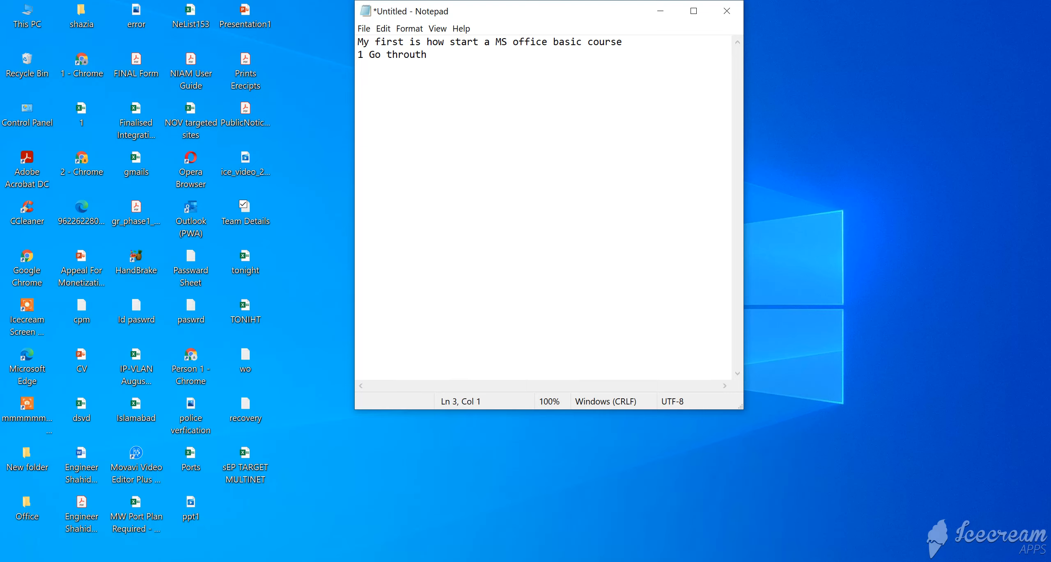
pyautogui.write('word')
pyautogui.press('Return')
pyautogui.write('excel')
pyautogui.press('Return')
pyautogui.write('power point')
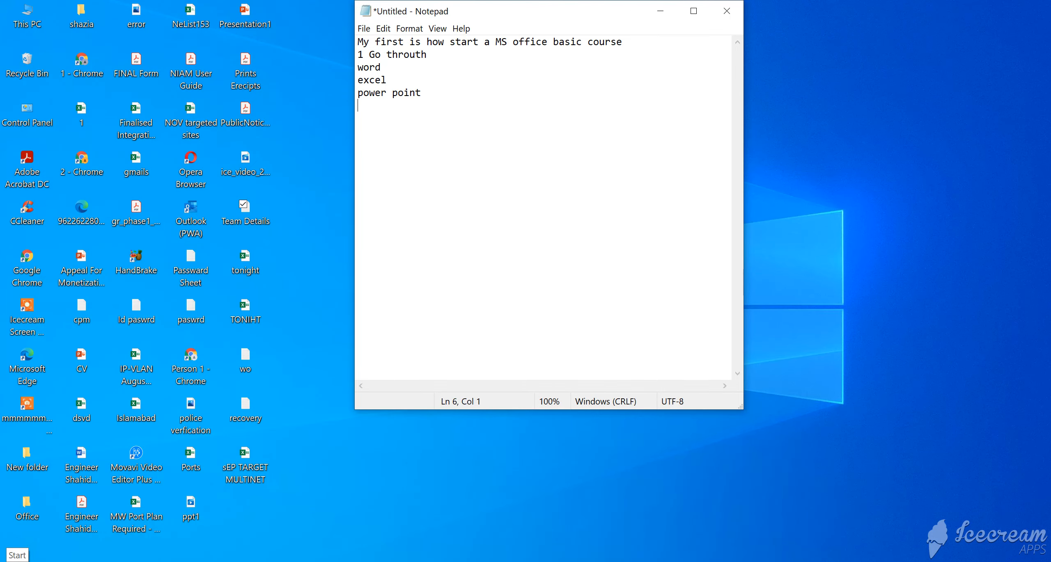
# Switch to Word by searching for "word" and create a blank document
pyautogui.click(9, 556)
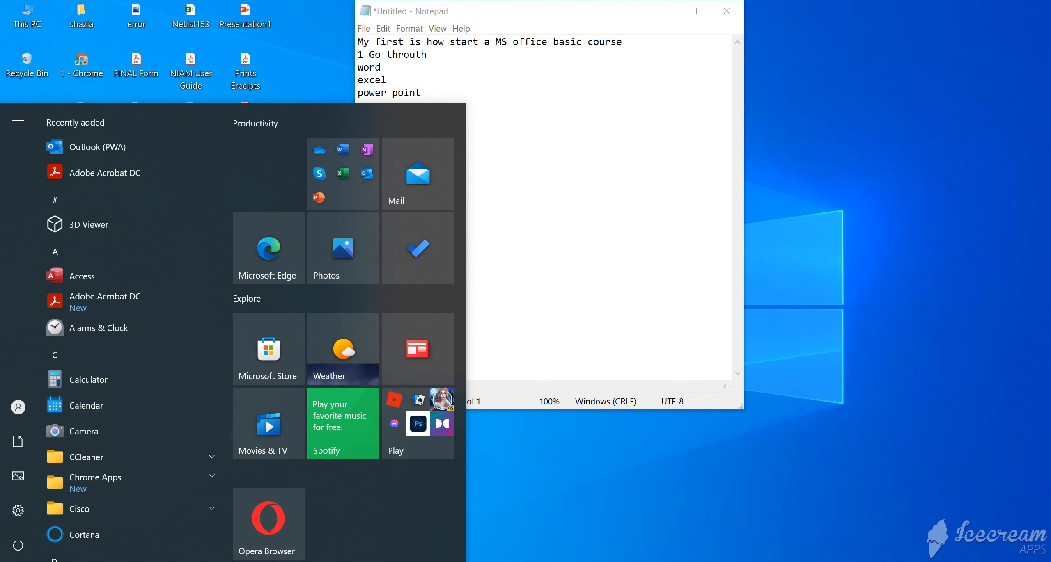
pyautogui.click(54, 559)
pyautogui.write('word')
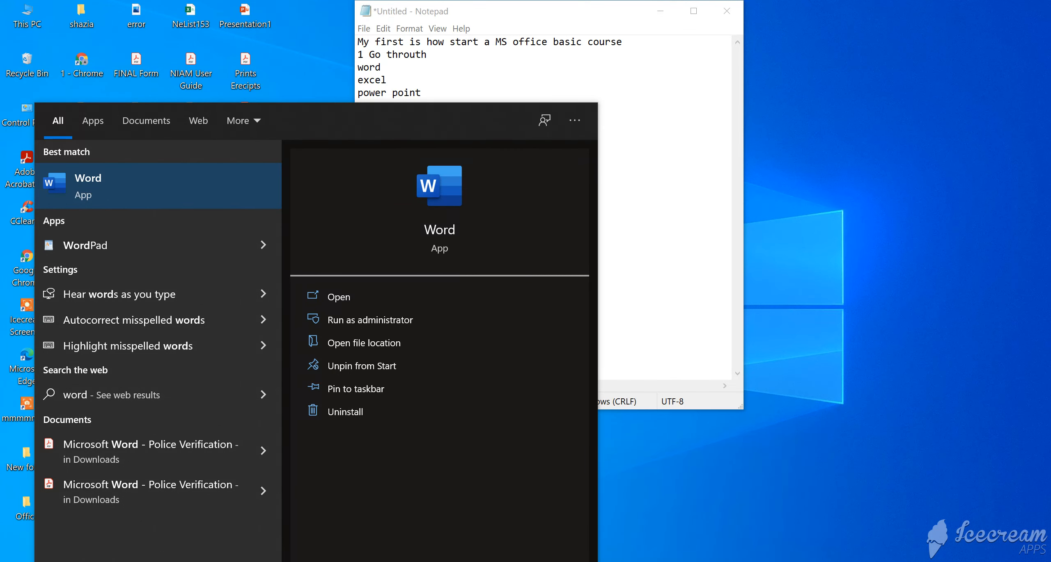
pyautogui.click(139, 187)
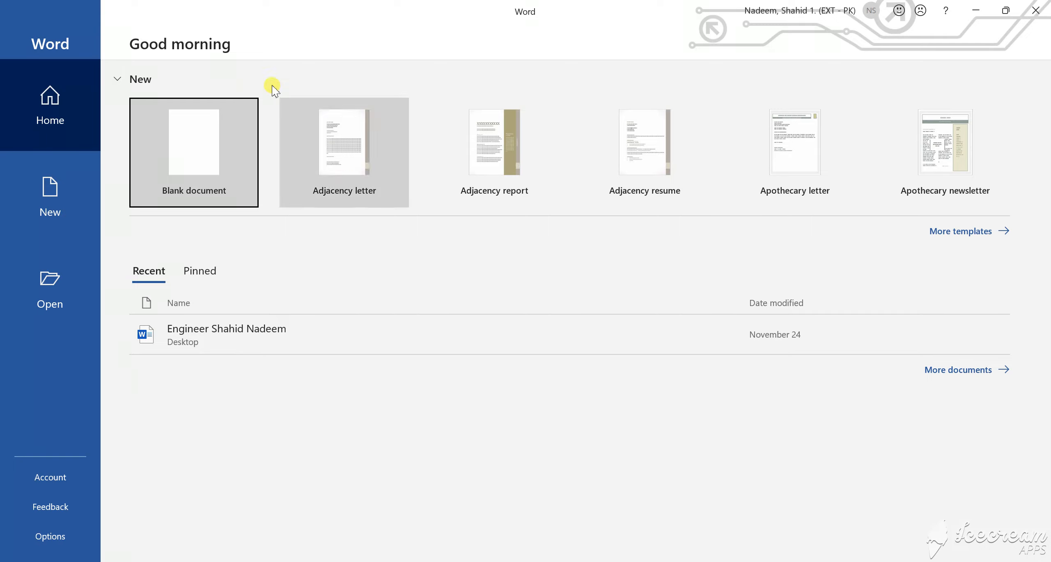
pyautogui.click(187, 153)
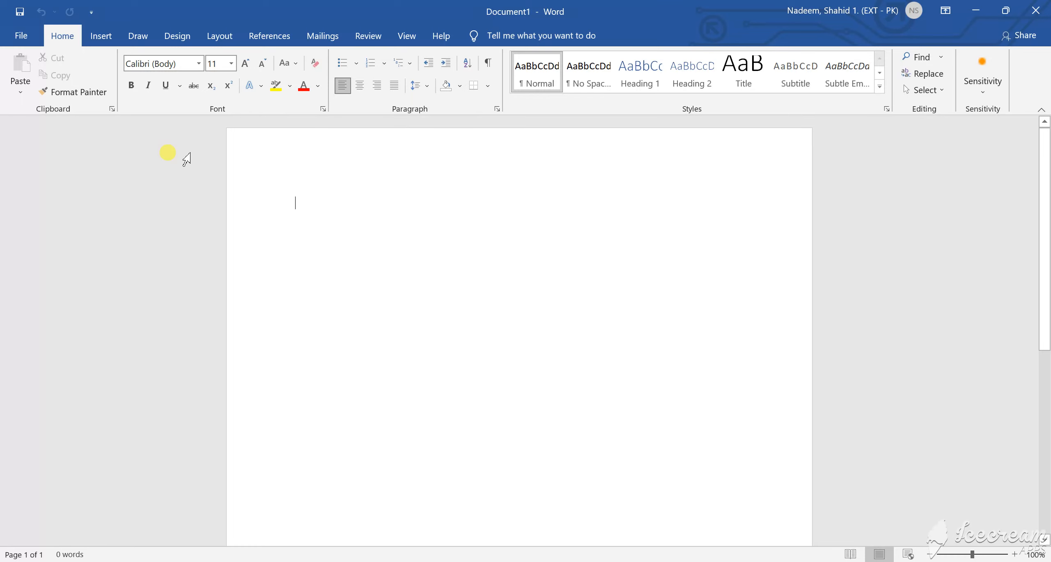
# Create a new document from the Adjacency letter template and check its recipient name and address placeholders
pyautogui.click(17, 36)
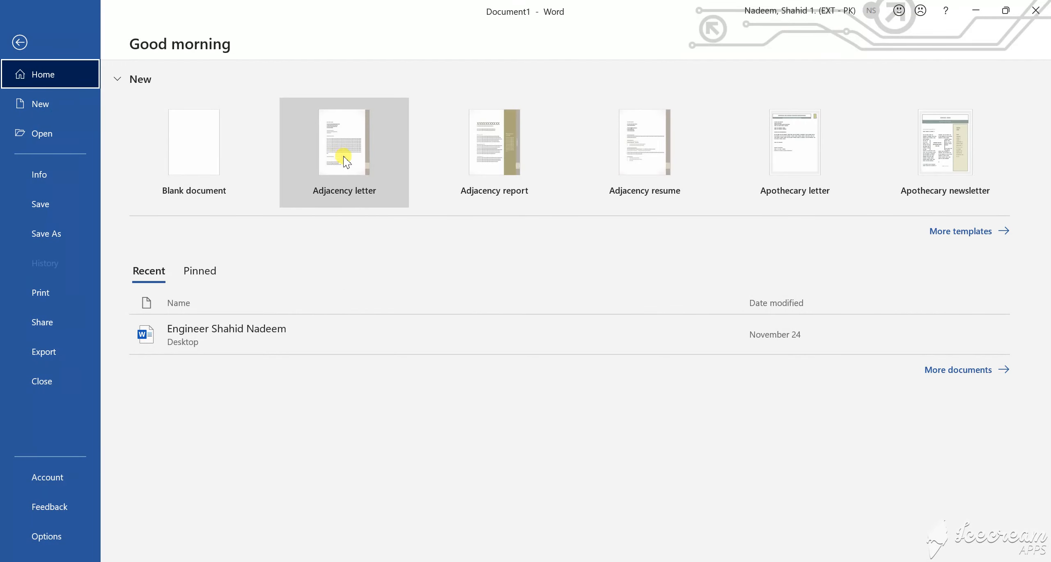
pyautogui.click(345, 156)
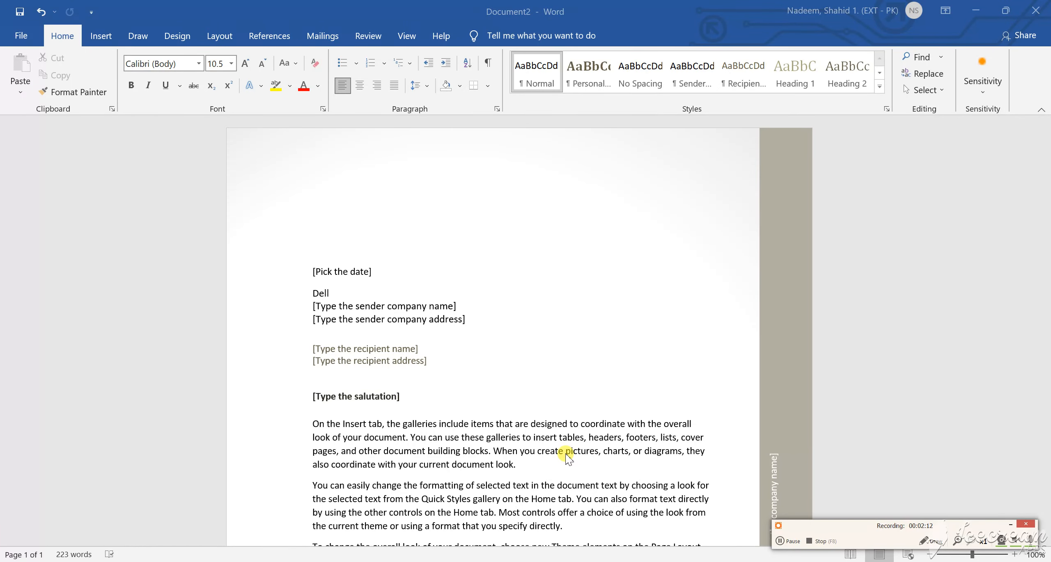
pyautogui.click(1009, 524)
pyautogui.click(429, 349)
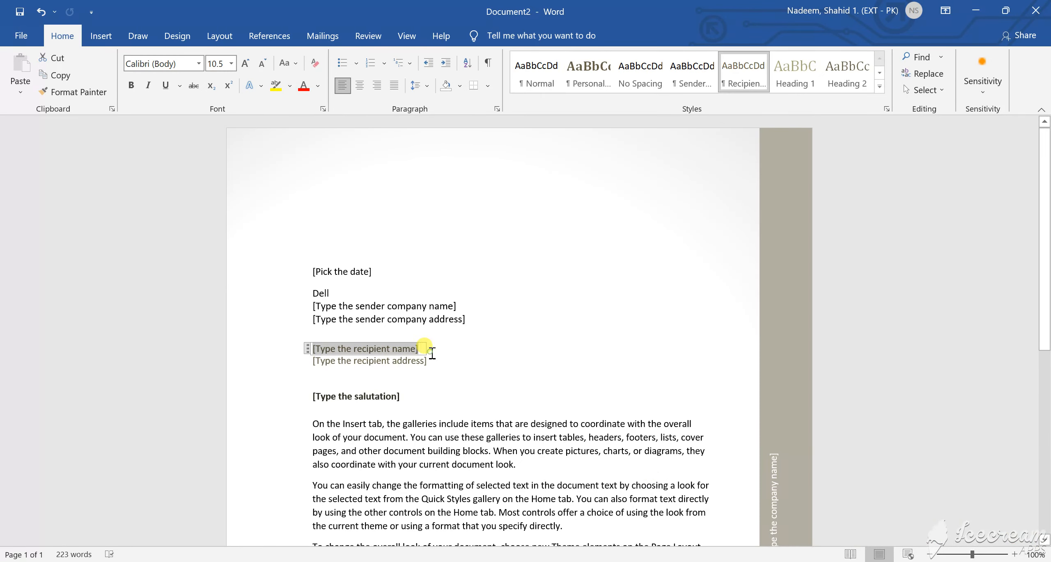
pyautogui.click(445, 365)
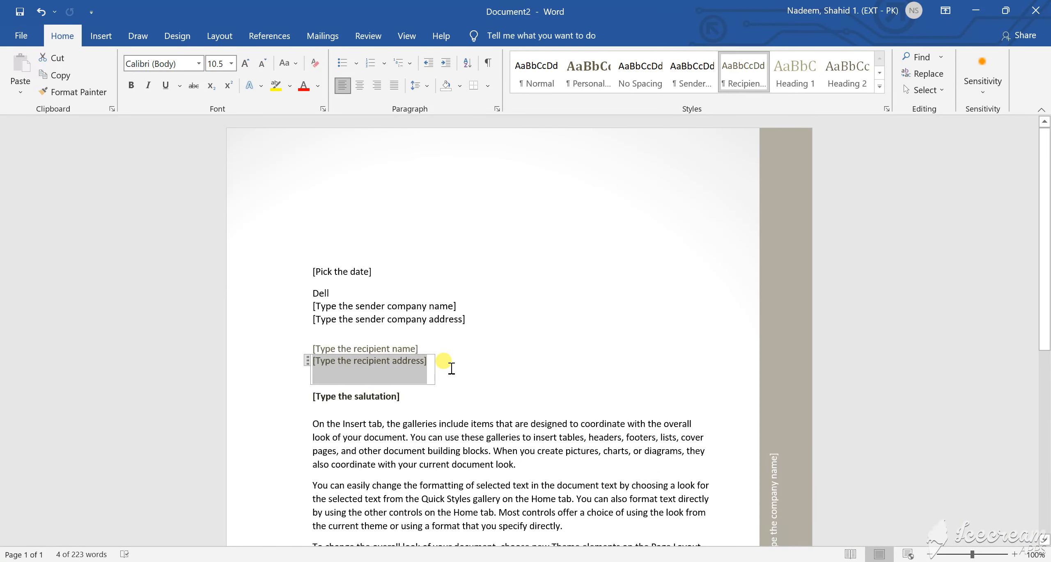
# Fill in the letter's date placeholder with 2/12/2021
pyautogui.click(364, 275)
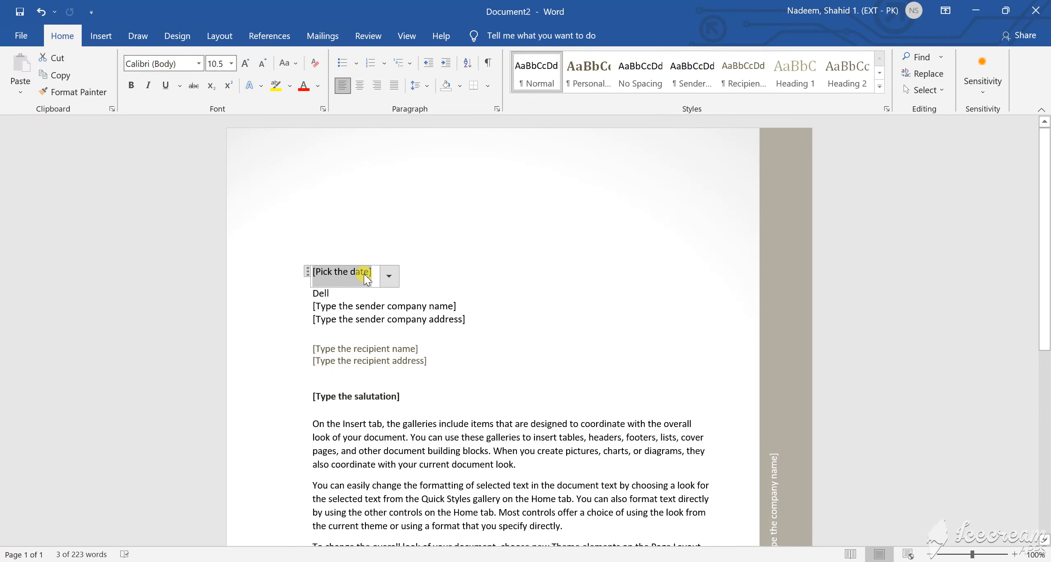
pyautogui.write('2')
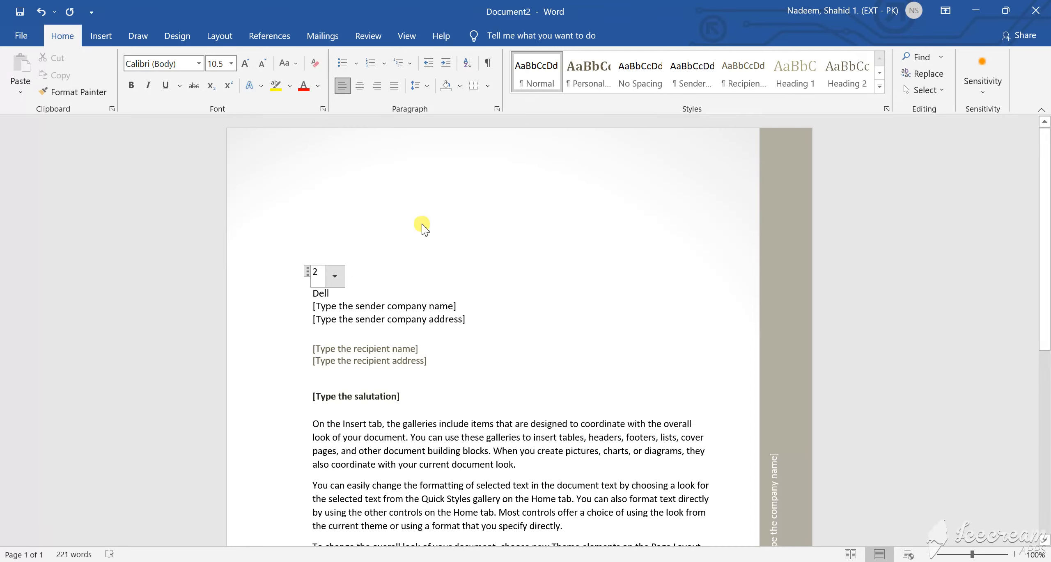
pyautogui.write('/')
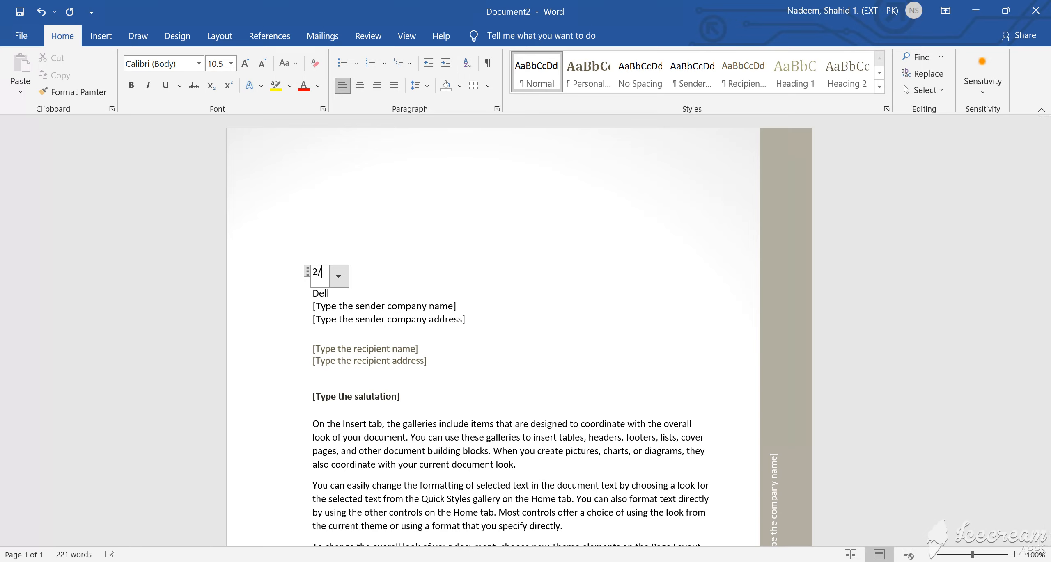
pyautogui.write('12/20212')
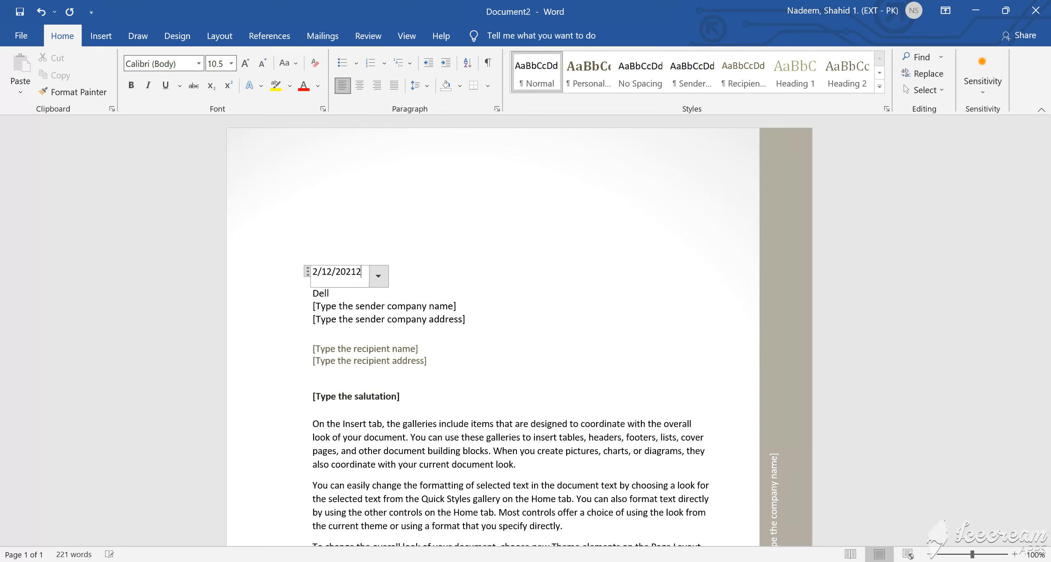
pyautogui.press('BackSpace')
pyautogui.press('BackSpace')
pyautogui.write('1')
# Fill in the sender company name as "Manager" and the sender company address as "Islamabad"
pyautogui.click(440, 308)
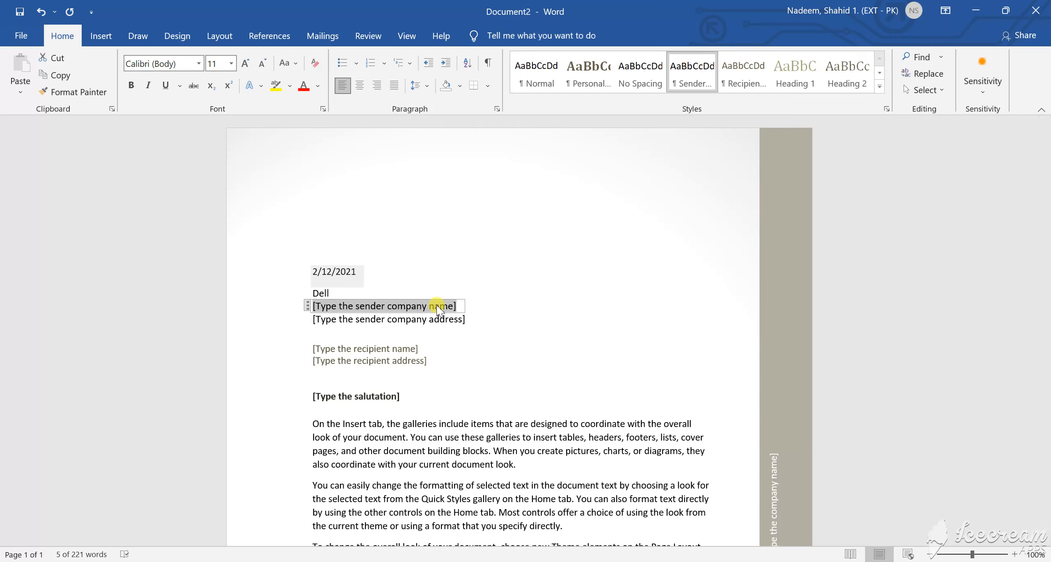
pyautogui.write('manager')
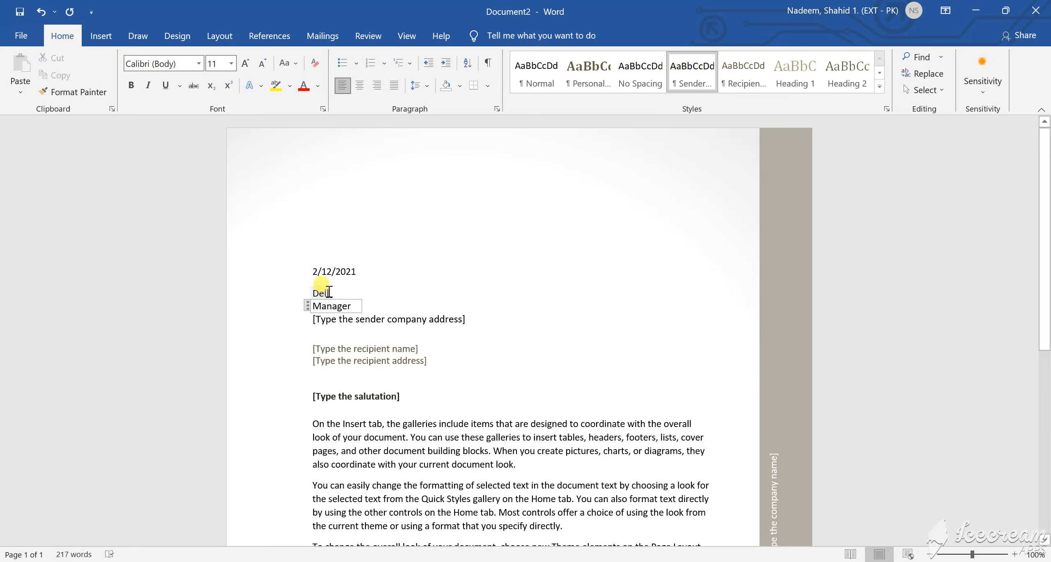
pyautogui.click(354, 323)
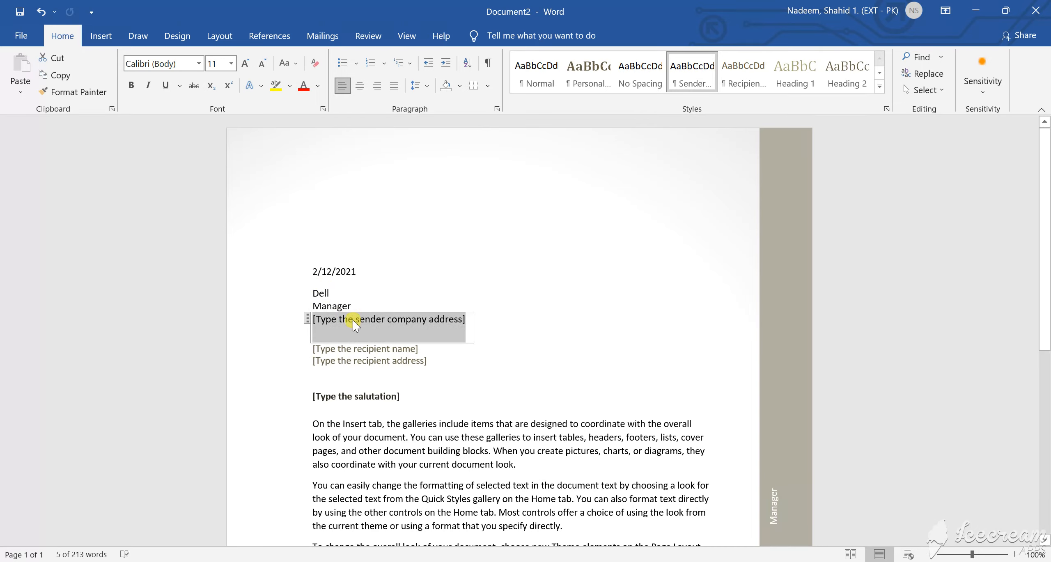
pyautogui.write('Islamabad')
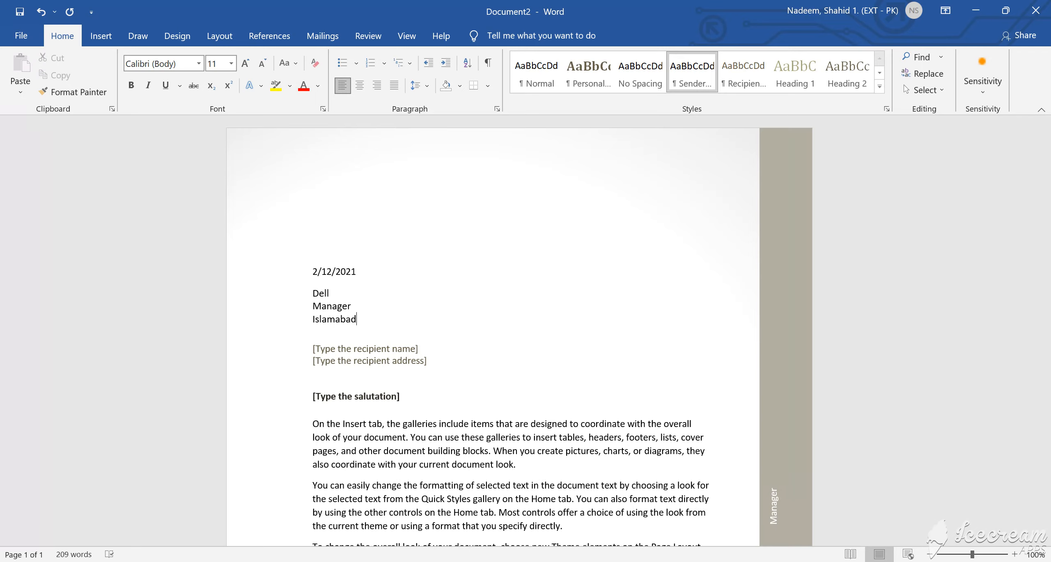
# Fill in the recipient's name and the recipient's address in the letter
pyautogui.click(372, 350)
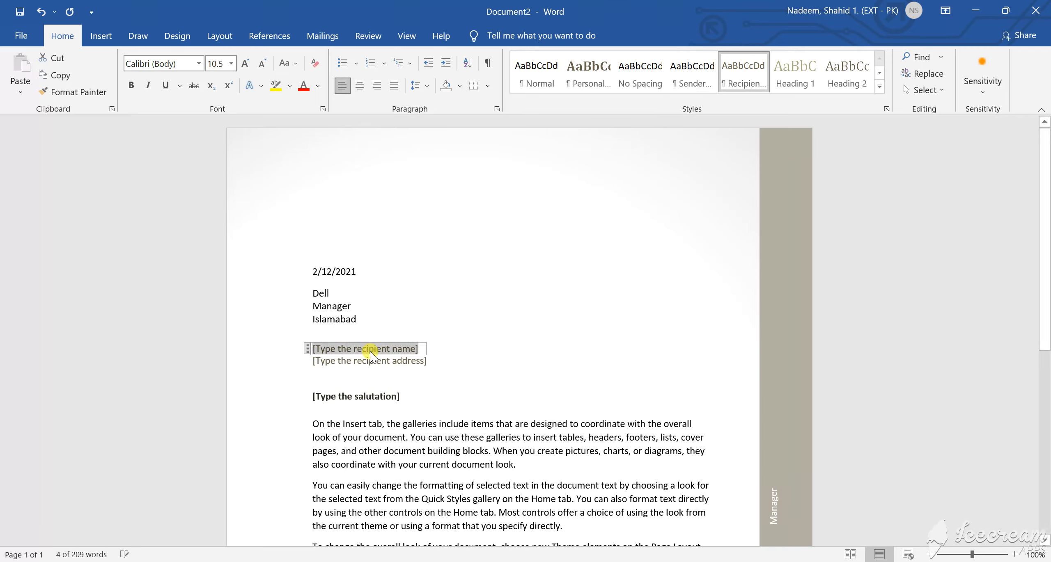
pyautogui.write('Shahid')
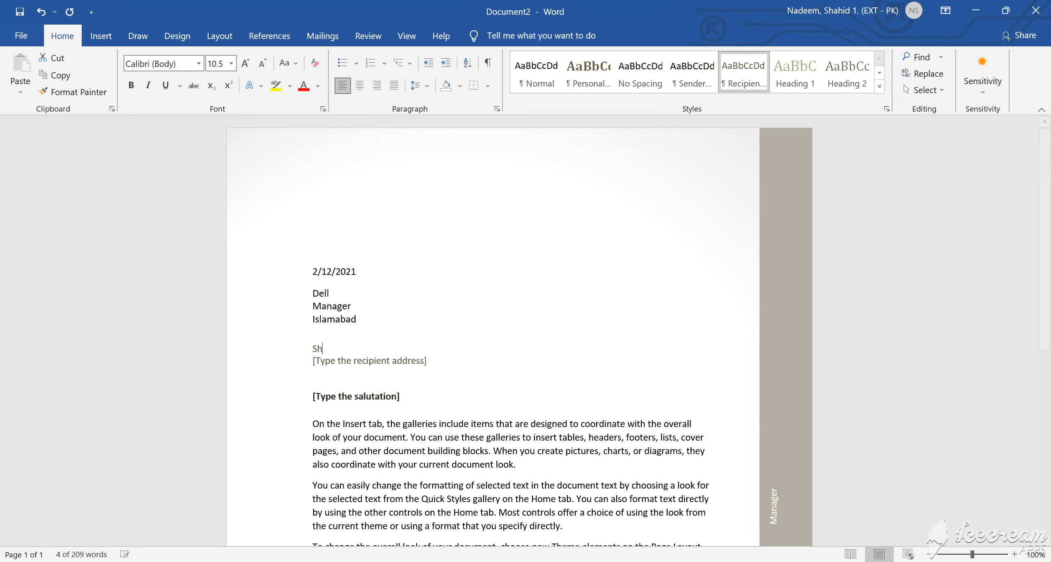
pyautogui.click(367, 362)
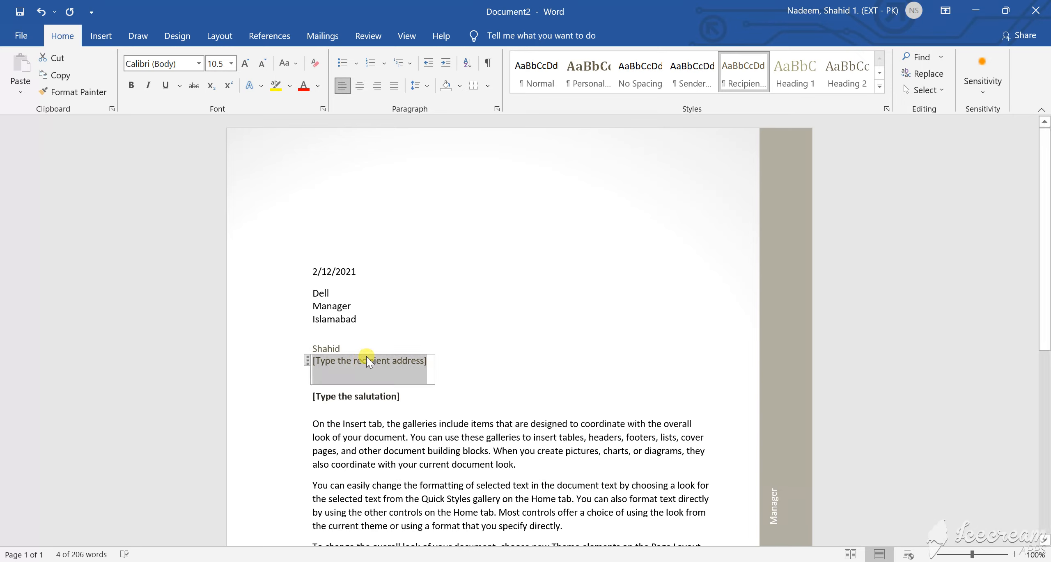
pyautogui.write('I=')
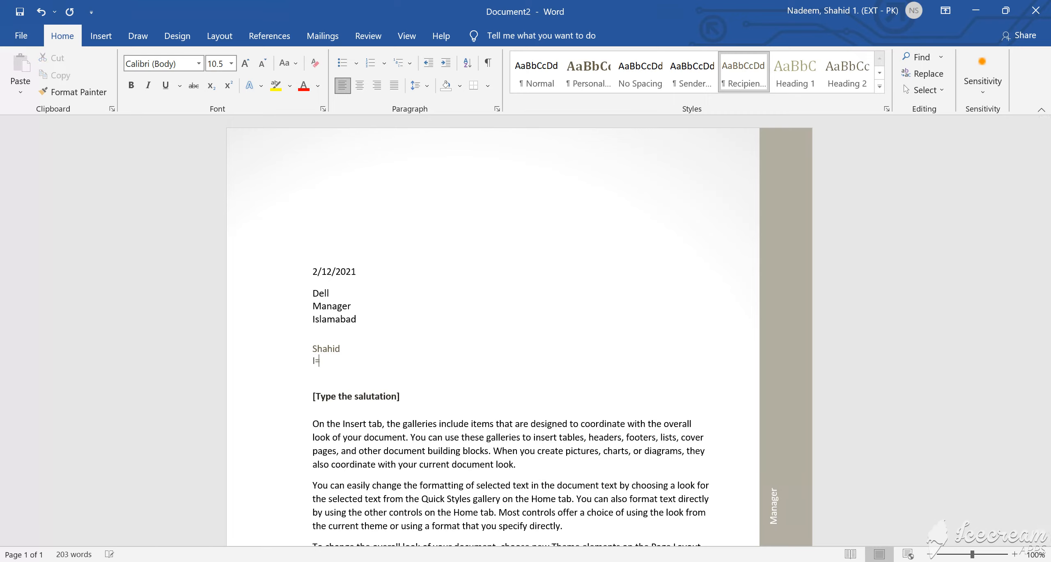
pyautogui.write('10 3 islamaabad')
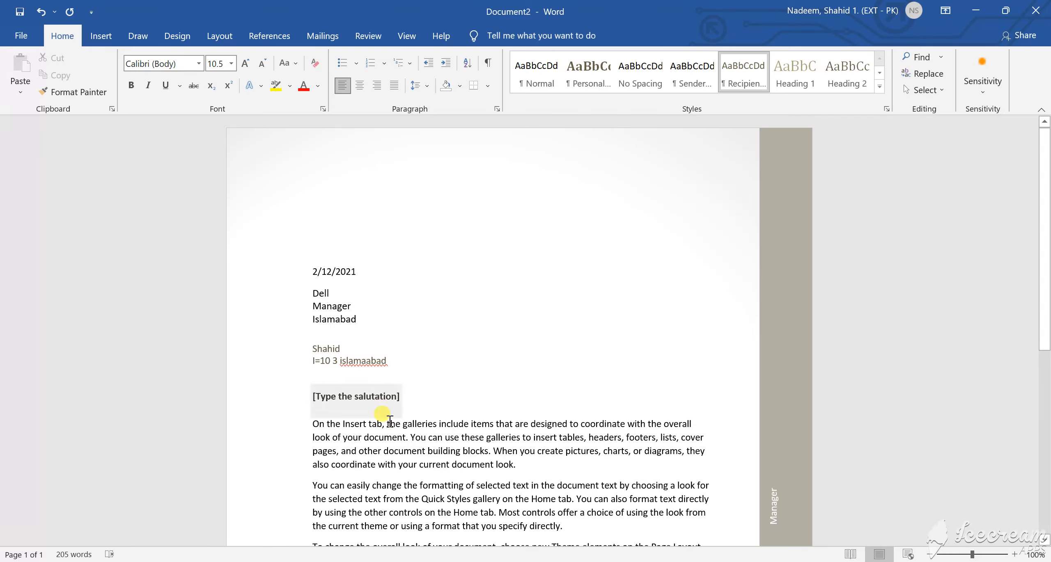
# Fill in the salutation with "Dear manager" and dismiss the CCleaner notification
pyautogui.click(371, 397)
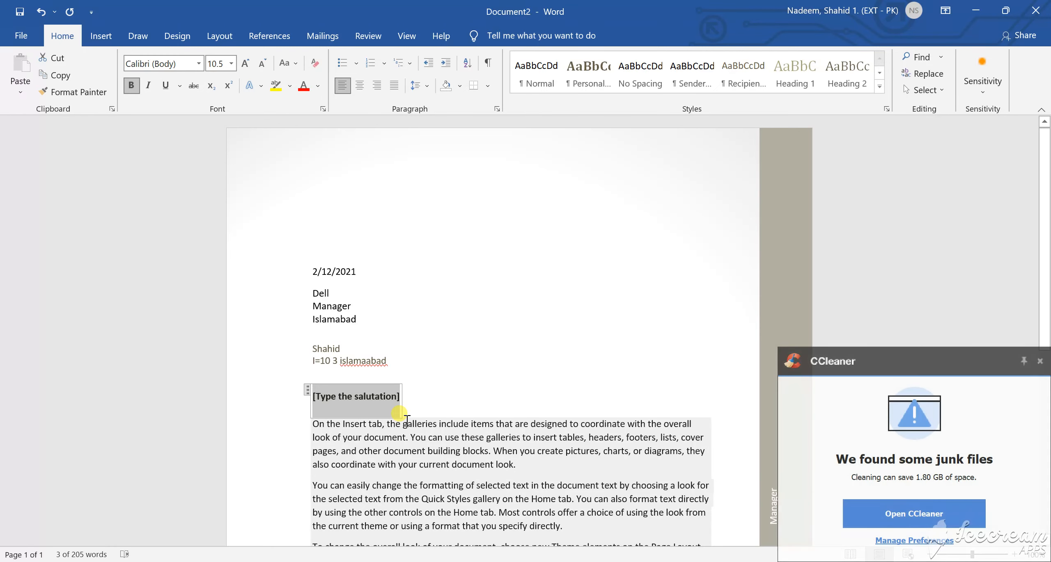
pyautogui.write('dear')
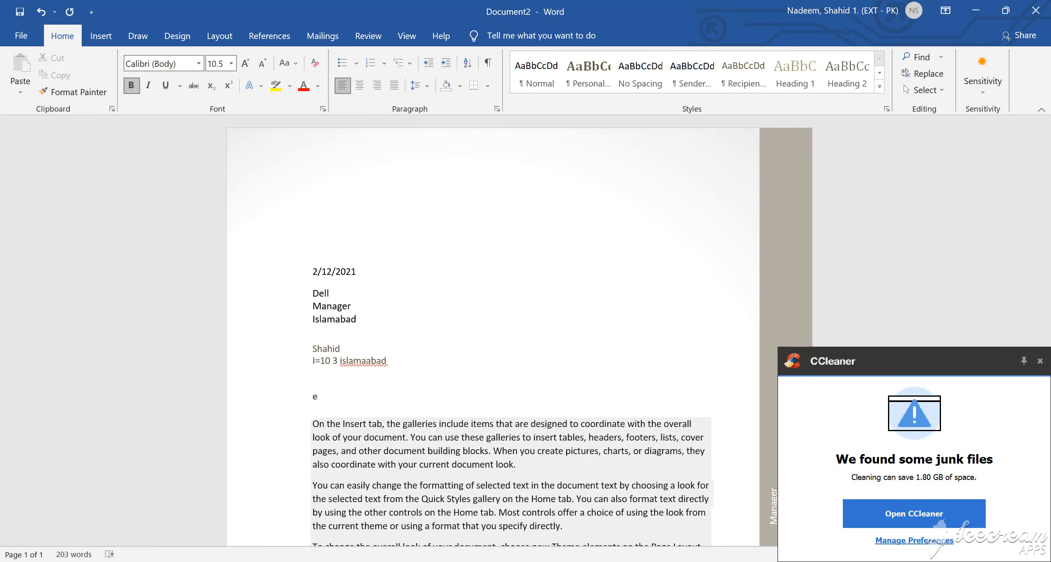
pyautogui.write(' manager')
pyautogui.click(413, 486)
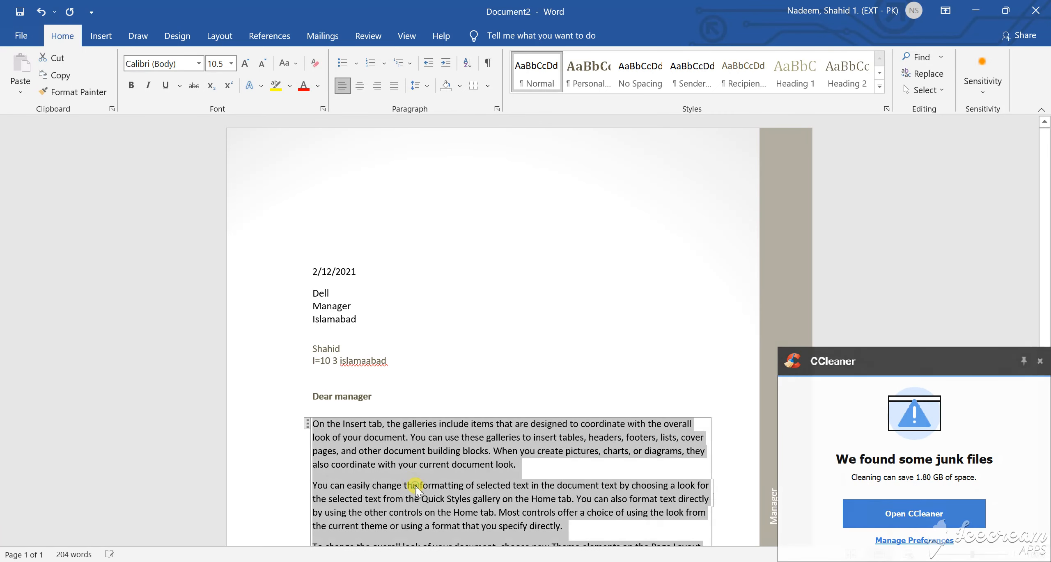
pyautogui.click(1039, 361)
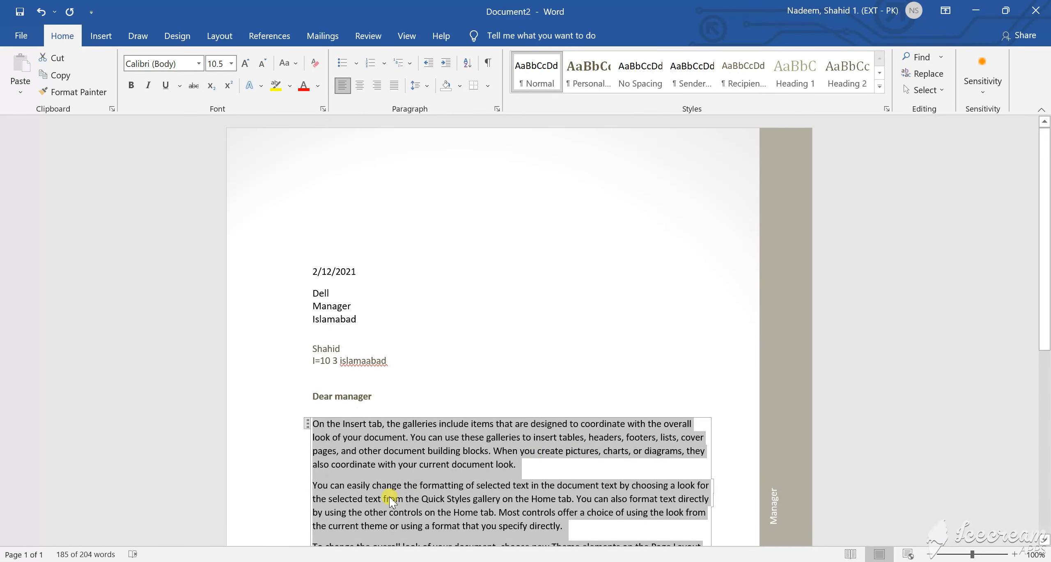
# Set the font size of the letter's whole body text to 28
pyautogui.click(481, 351)
pyautogui.scroll(-3, 481, 352)
pyautogui.press('Down')
pyautogui.press('Down')
pyautogui.press('Down')
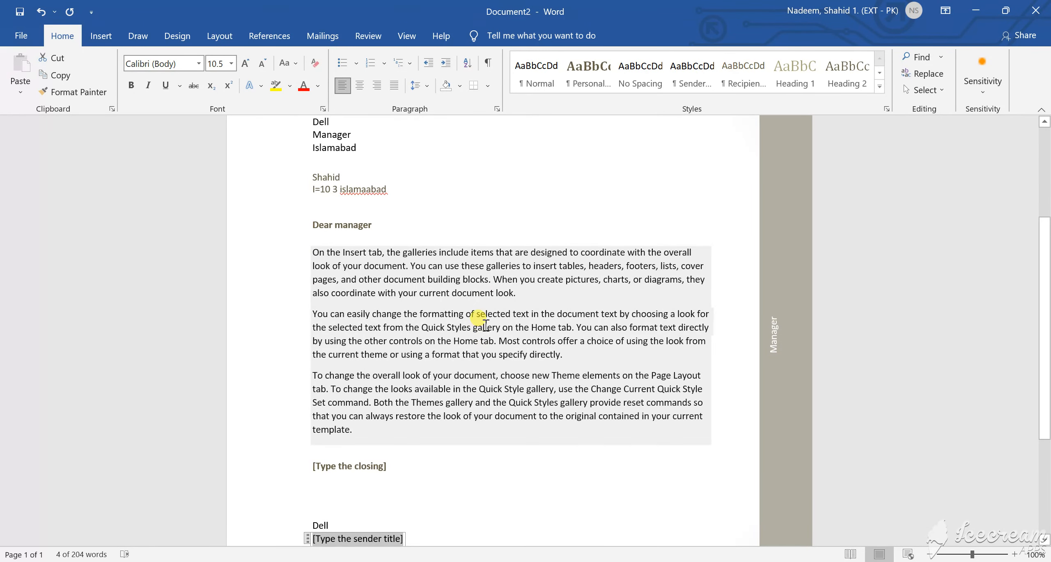
pyautogui.click(328, 254)
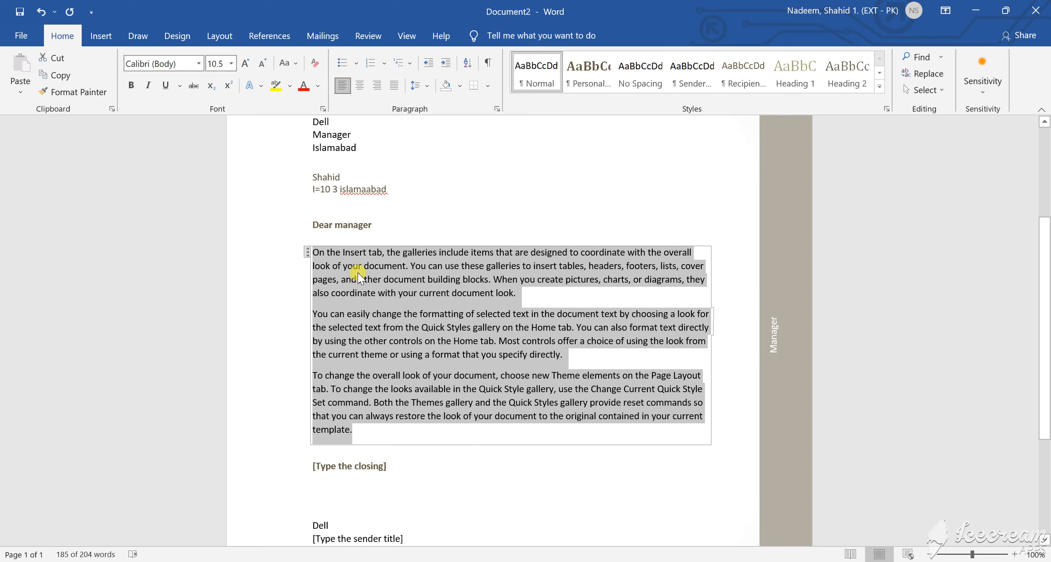
pyautogui.click(463, 446)
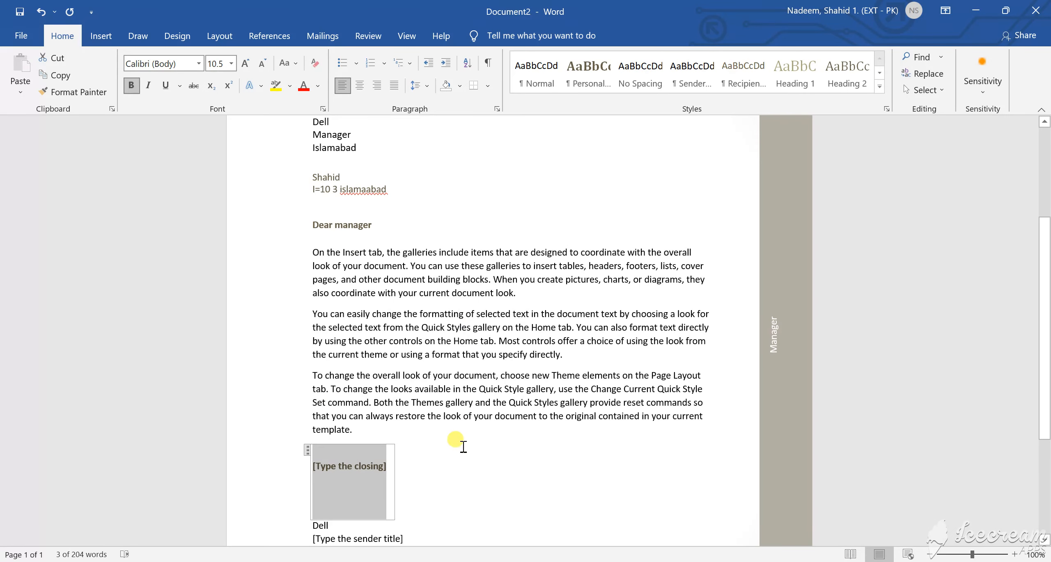
pyautogui.click(485, 388)
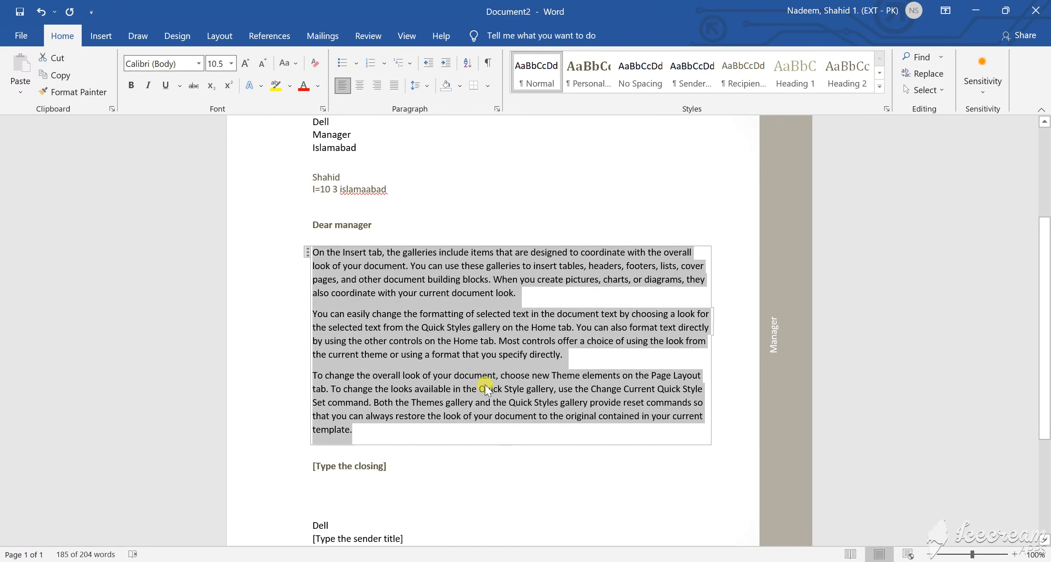
pyautogui.click(231, 63)
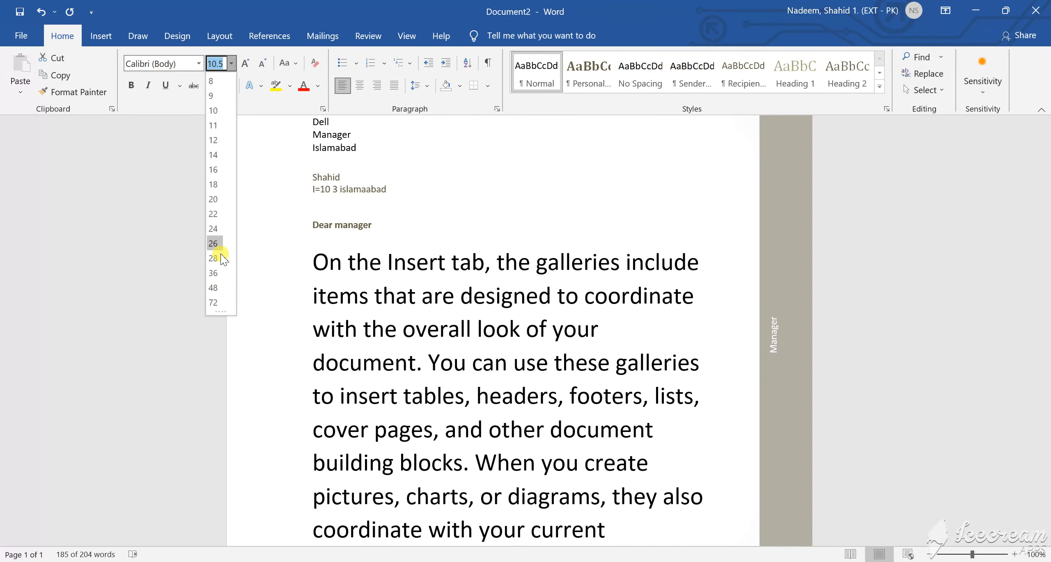
pyautogui.click(213, 259)
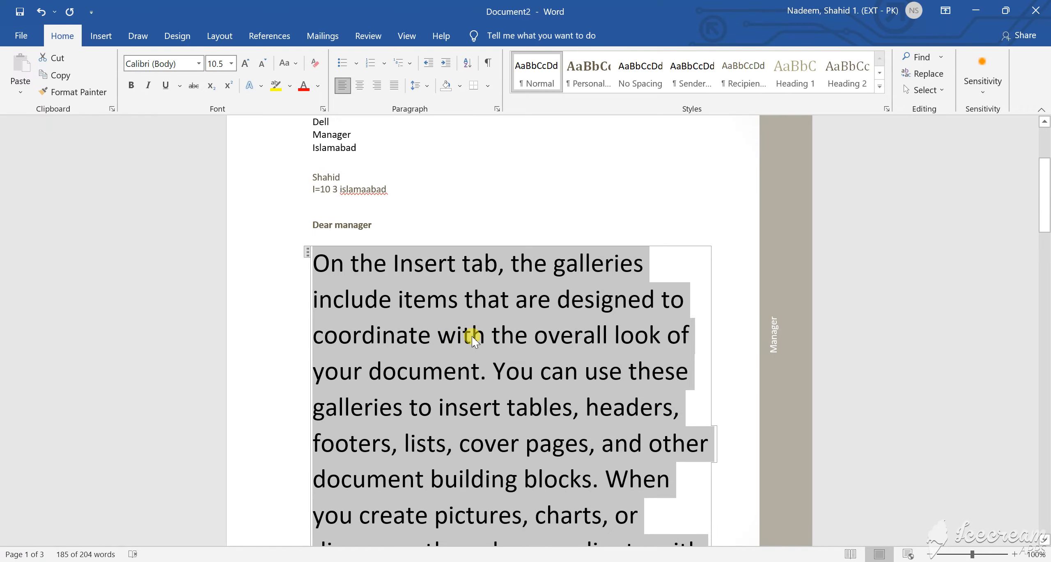
pyautogui.press('Down')
pyautogui.press('Down')
pyautogui.press('Down')
pyautogui.press('Down')
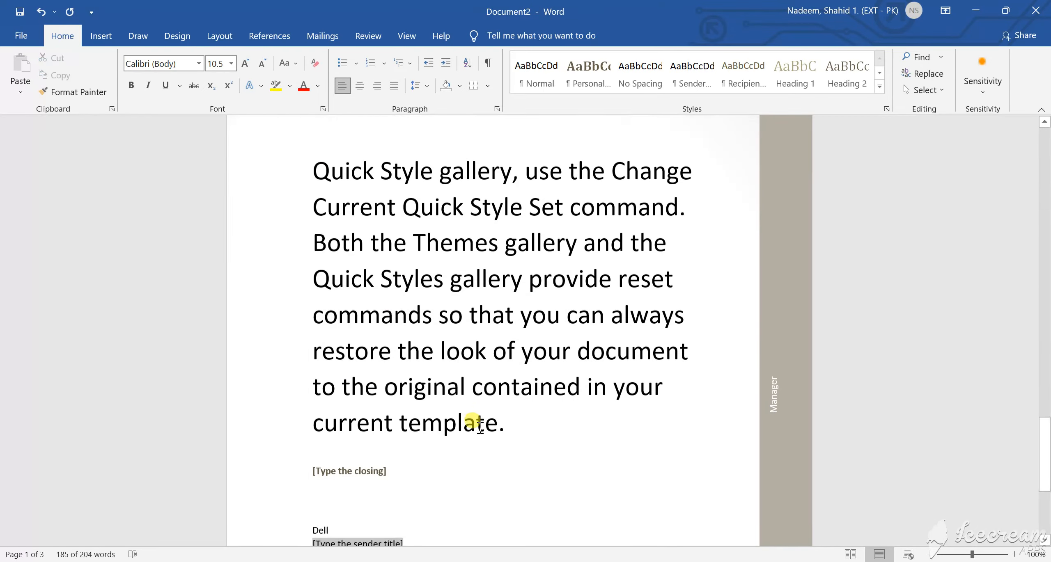